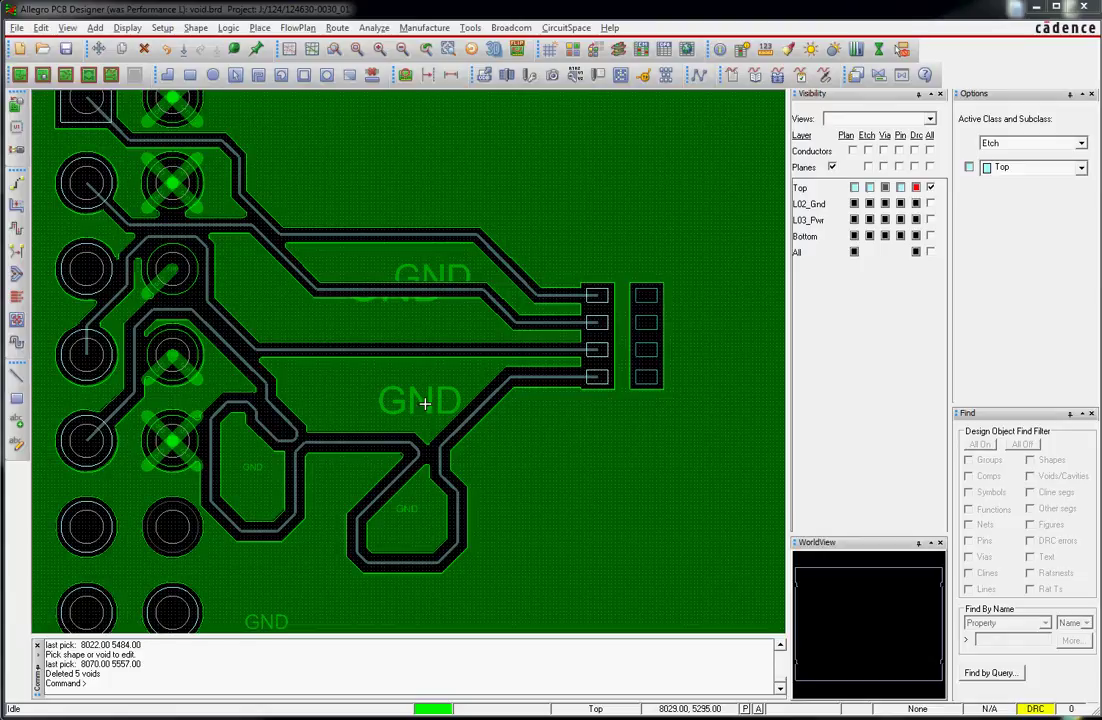
- Start removing the isolated copper islands from the Top-layer GND shape
{"action": "left_click", "coordinate": [370, 75]}
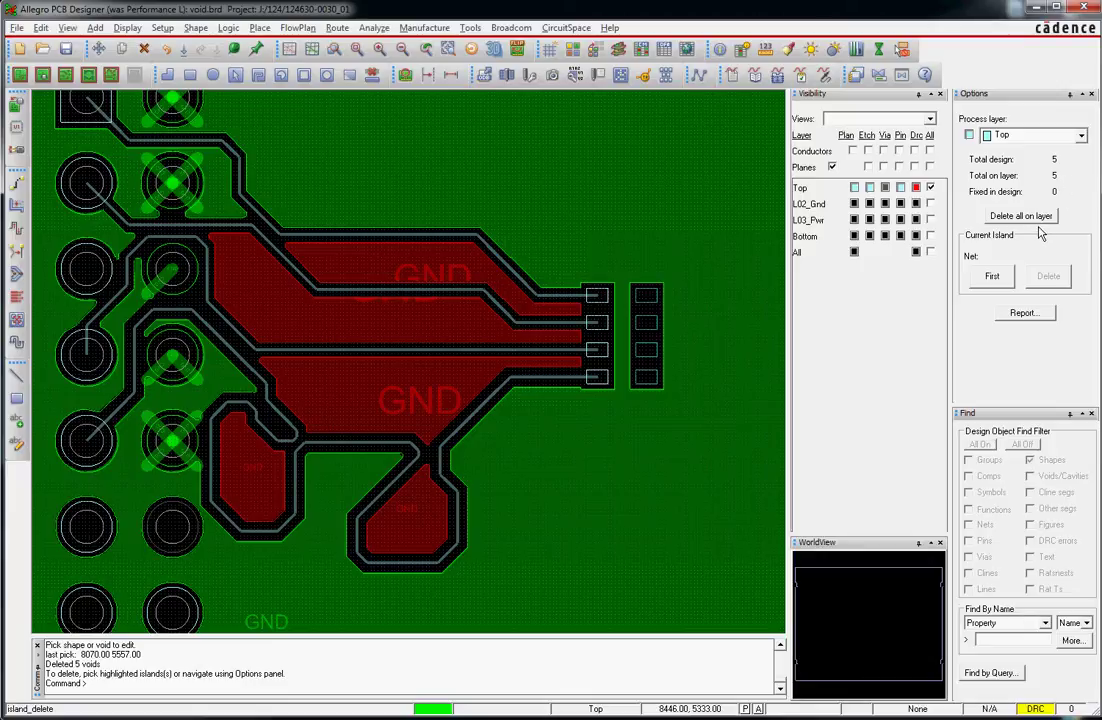
- Delete all five GND islands on the Top layer, then end the command with Done
{"action": "left_click", "coordinate": [1038, 219]}
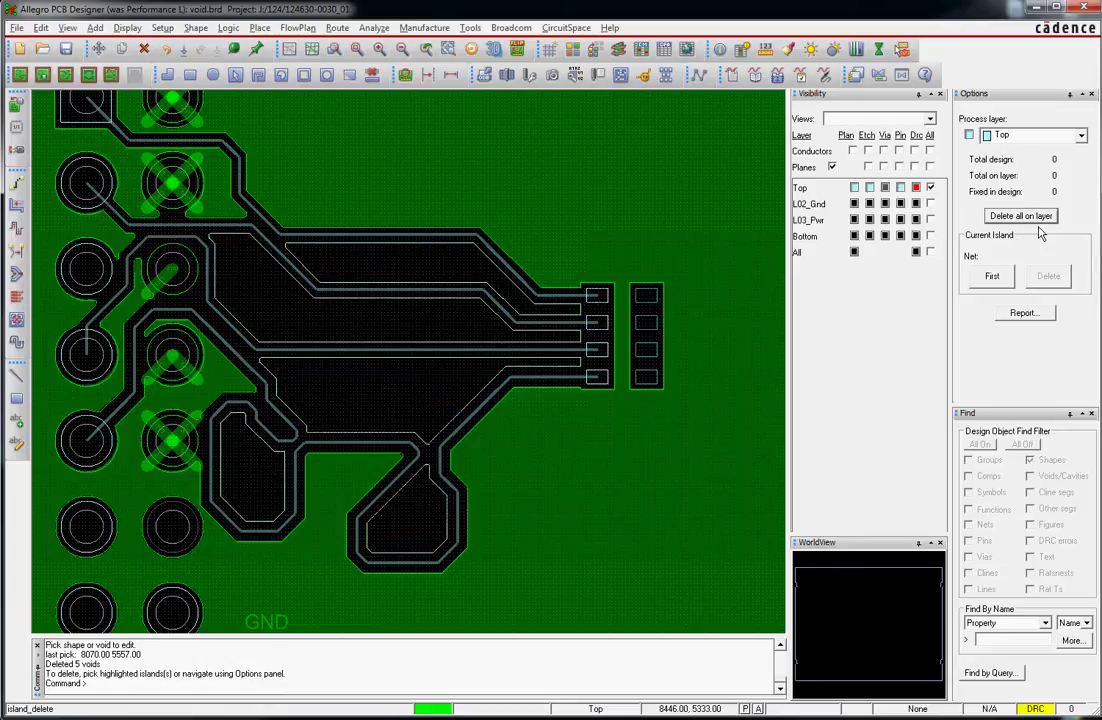
{"action": "right_click", "coordinate": [566, 184]}
{"action": "left_click", "coordinate": [590, 189]}
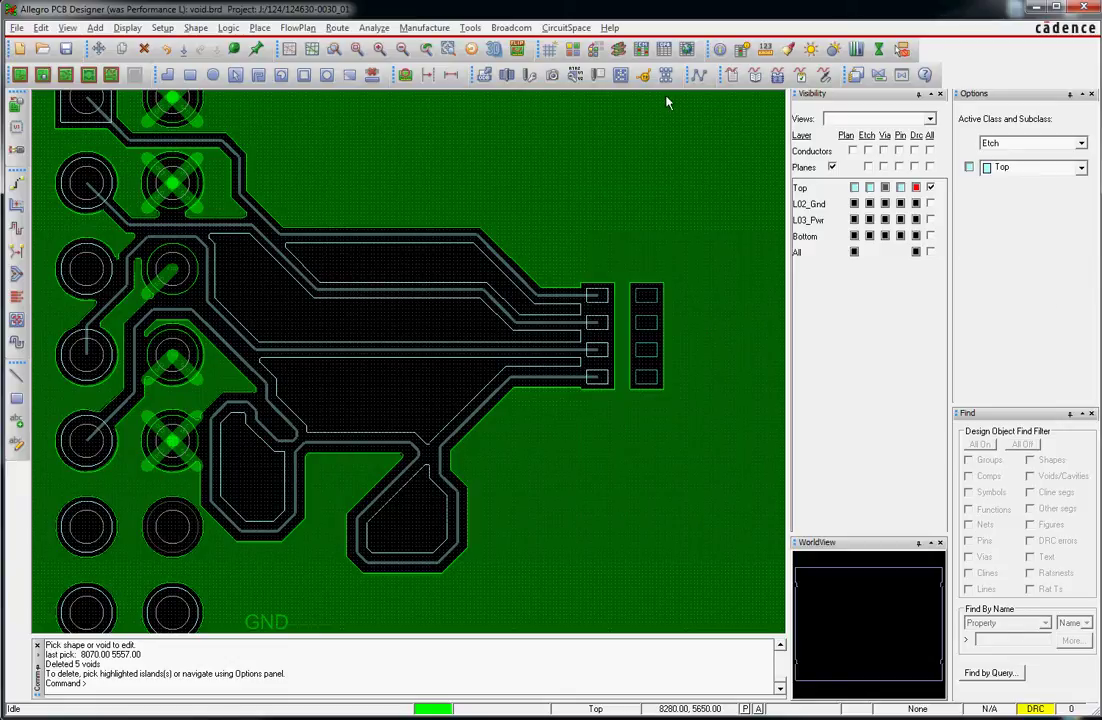
{"action": "left_click", "coordinate": [618, 49]}
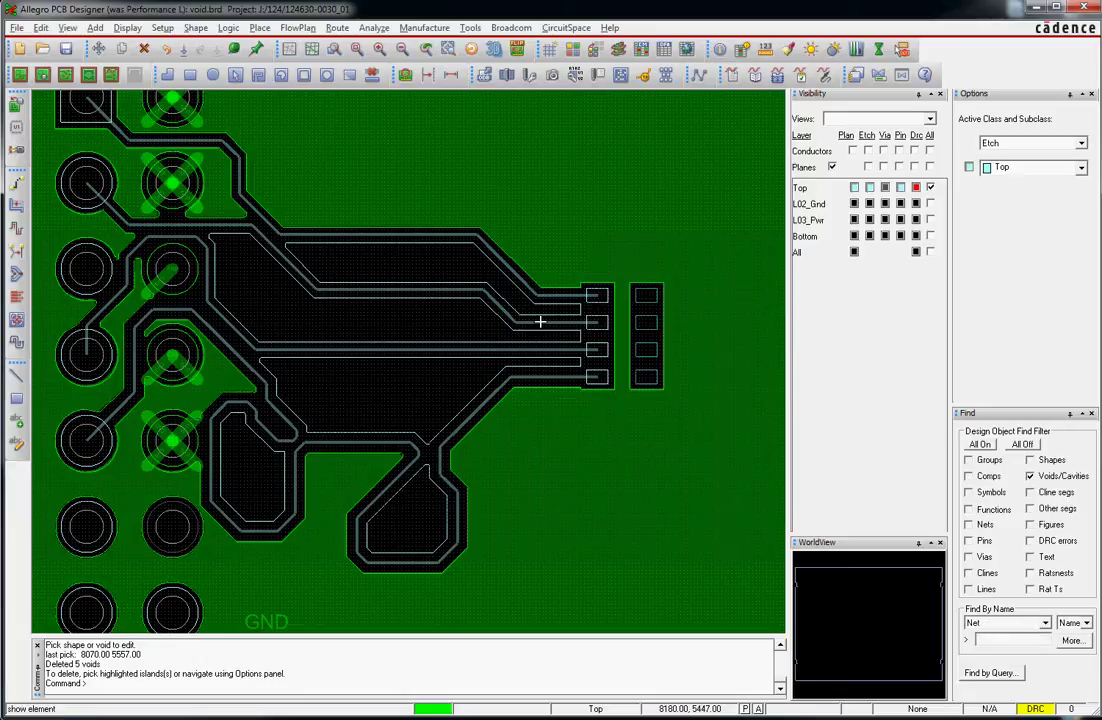
{"action": "left_click", "coordinate": [456, 246]}
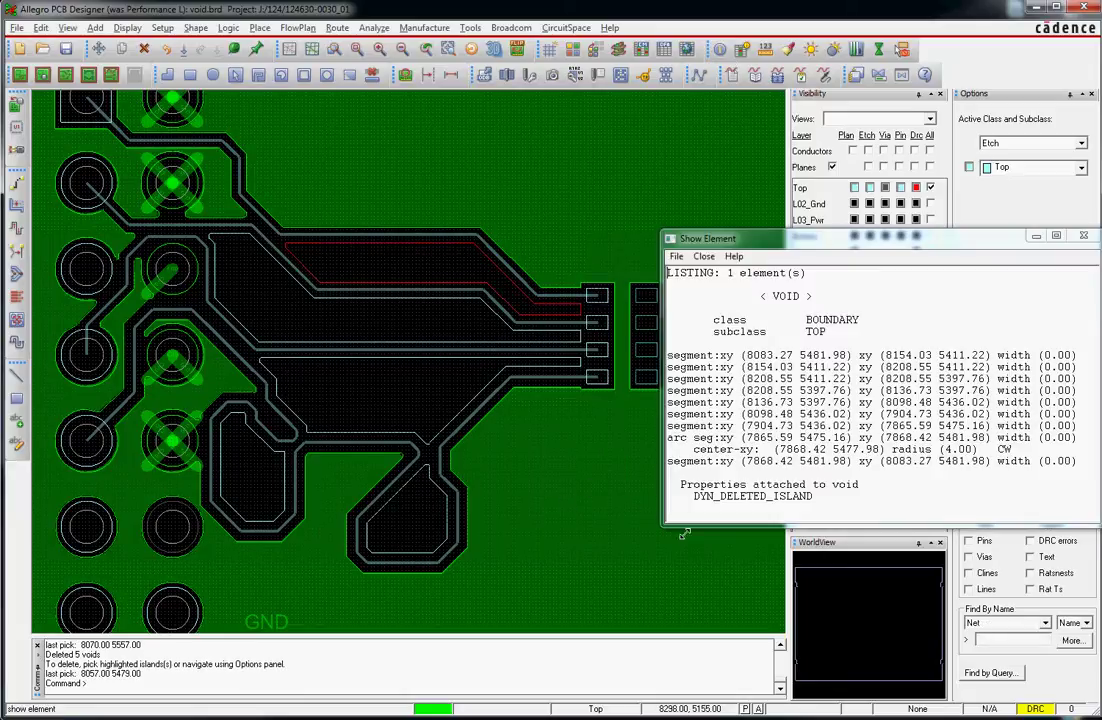
{"action": "left_click_drag", "start_coordinate": [684, 535], "coordinate": [686, 625]}
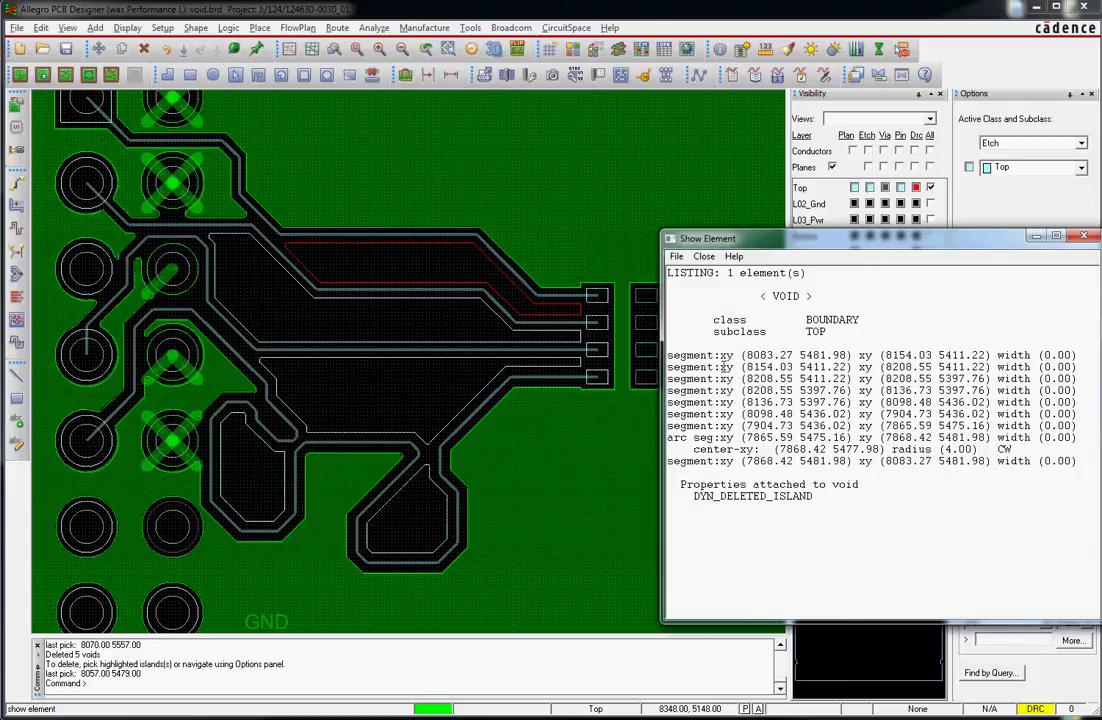
{"action": "left_click_drag", "start_coordinate": [674, 489], "coordinate": [890, 501]}
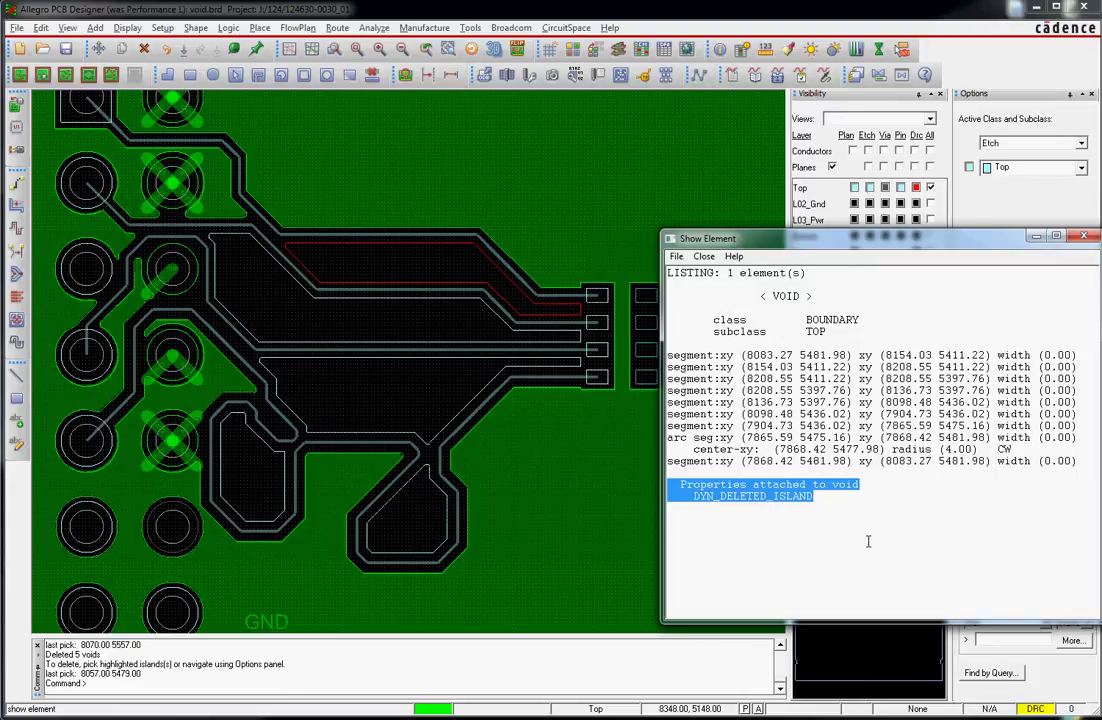
{"action": "right_click", "coordinate": [510, 492]}
{"action": "left_click", "coordinate": [510, 422]}
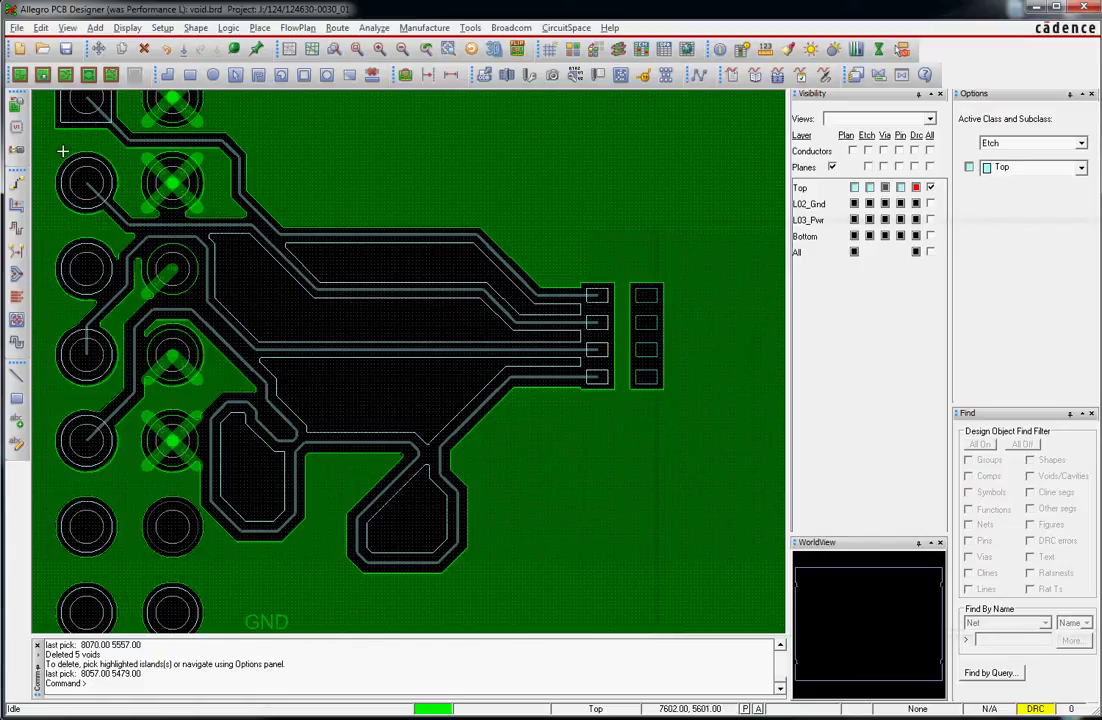
- Slide the top trace segment beside the top void down, then back up
{"action": "left_click", "coordinate": [17, 184]}
{"action": "left_click", "coordinate": [413, 241]}
{"action": "left_click", "coordinate": [416, 263]}
{"action": "left_click", "coordinate": [410, 266]}
{"action": "left_click", "coordinate": [457, 274]}
{"action": "left_click", "coordinate": [457, 276]}
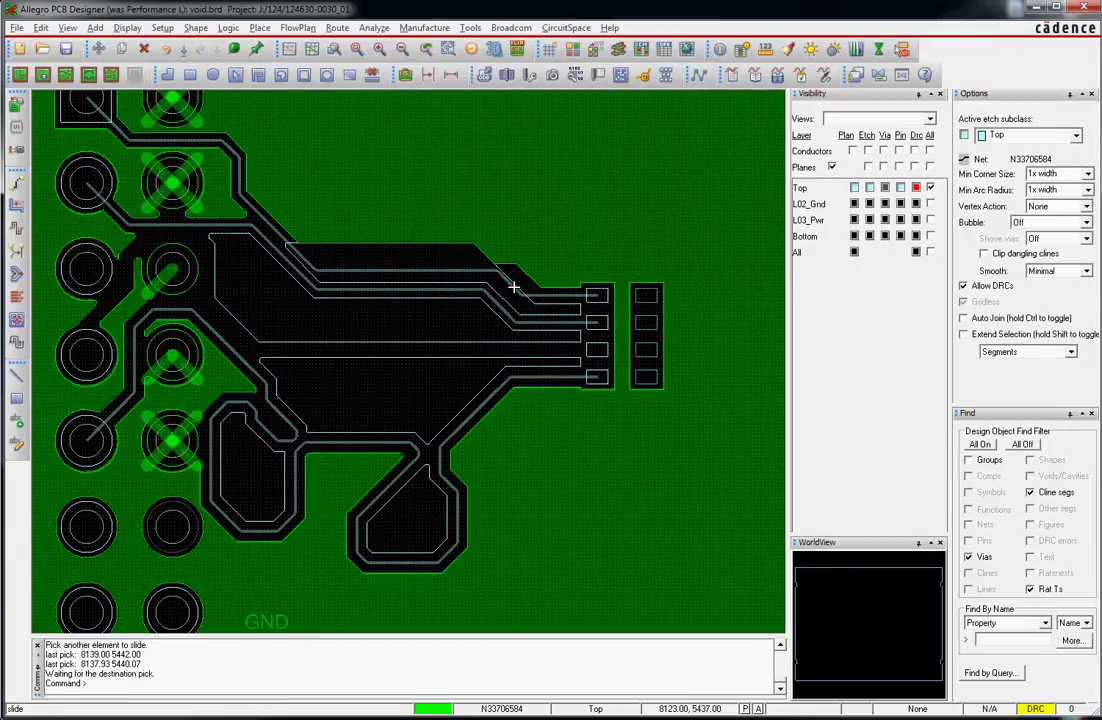
{"action": "left_click", "coordinate": [452, 278]}
{"action": "left_click", "coordinate": [439, 253]}
{"action": "left_click", "coordinate": [439, 253]}
{"action": "left_click", "coordinate": [433, 224]}
- Slide the diagonal and top trace segments, then show the top void's DYN_DELETED_ISLAND details
{"action": "left_click", "coordinate": [497, 245]}
{"action": "left_click", "coordinate": [553, 246]}
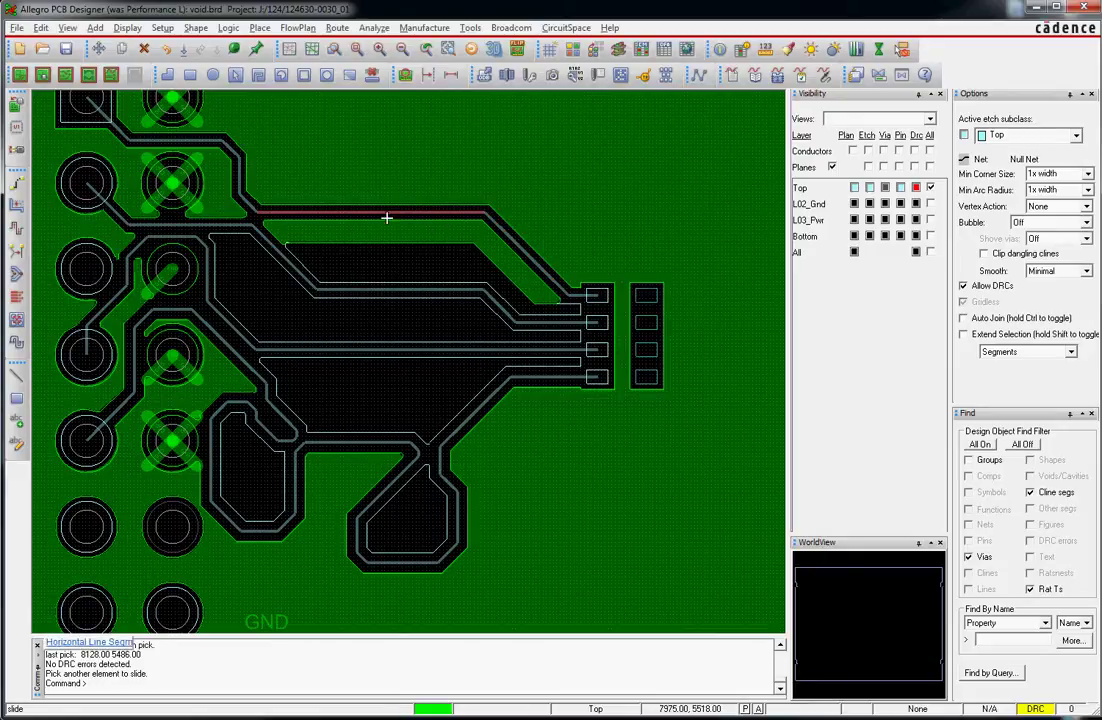
{"action": "left_click", "coordinate": [393, 250]}
{"action": "left_click", "coordinate": [415, 255]}
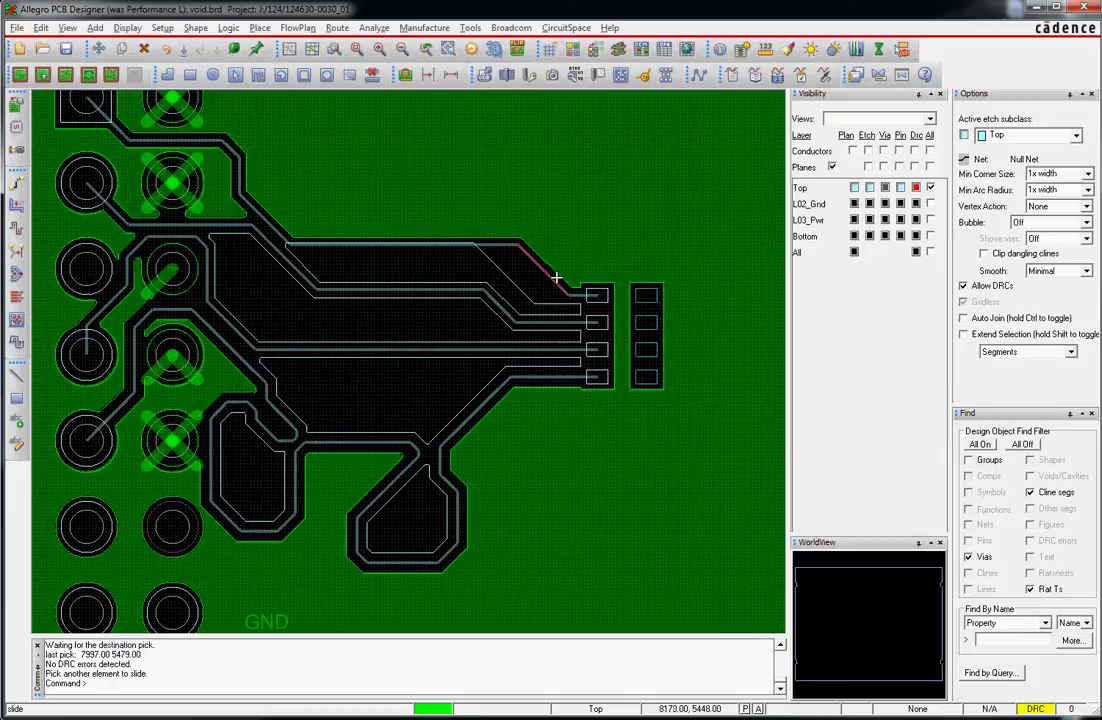
{"action": "left_click", "coordinate": [559, 277]}
{"action": "left_click", "coordinate": [537, 283]}
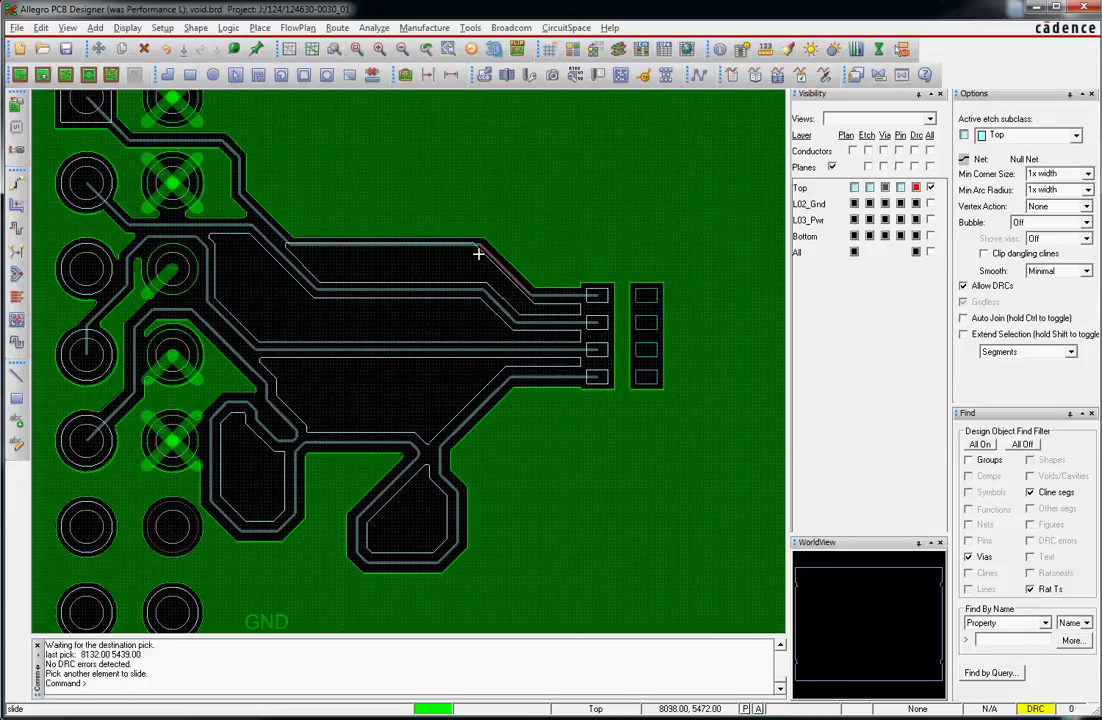
{"action": "left_click", "coordinate": [394, 244]}
{"action": "left_click", "coordinate": [400, 231]}
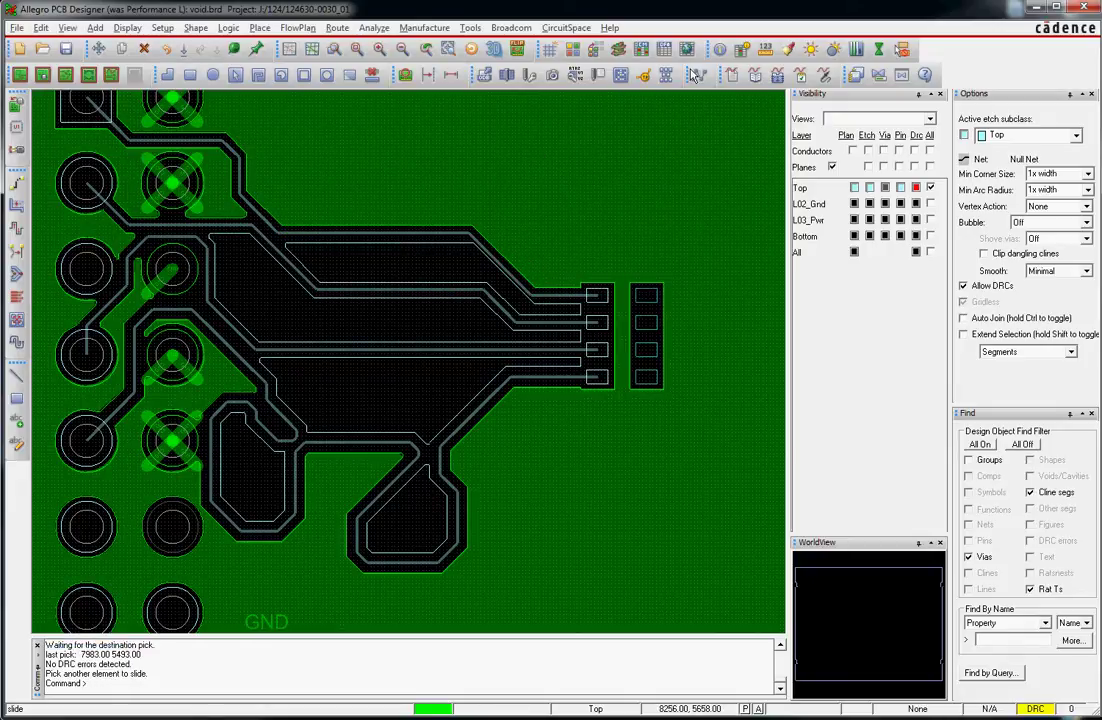
{"action": "left_click", "coordinate": [618, 48]}
{"action": "left_click", "coordinate": [427, 252]}
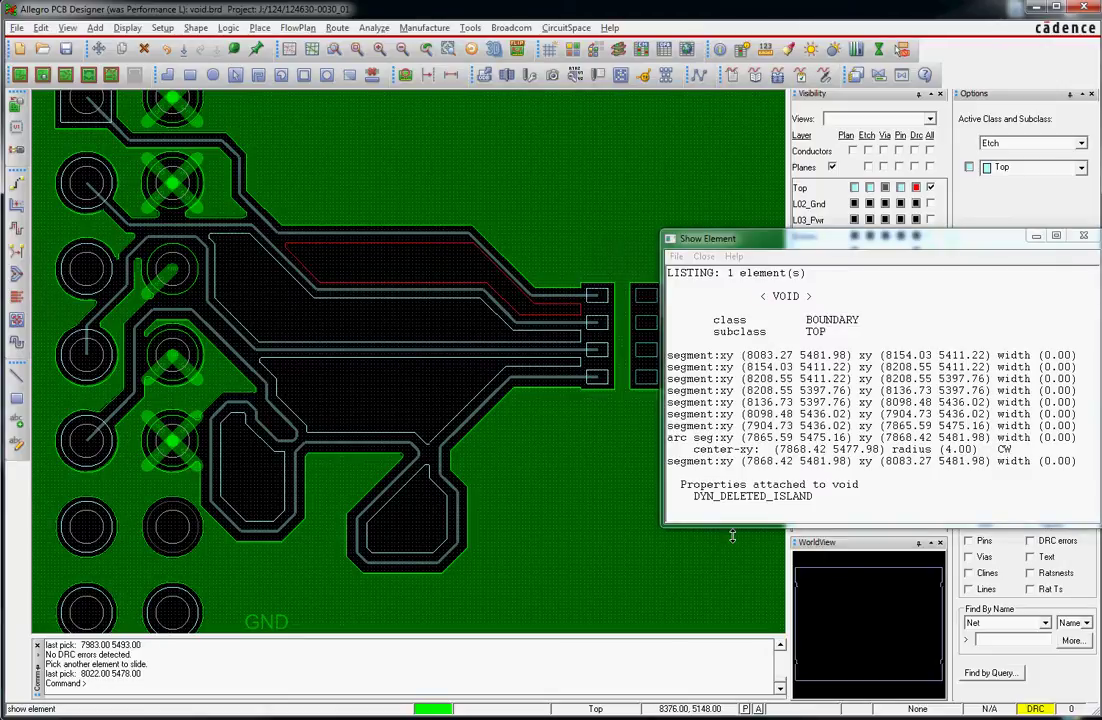
- Enlarge the listing window and show the small lower void, highlighting its DYN_DELETED_ISLAND lines
{"action": "left_click_drag", "start_coordinate": [732, 537], "coordinate": [732, 581]}
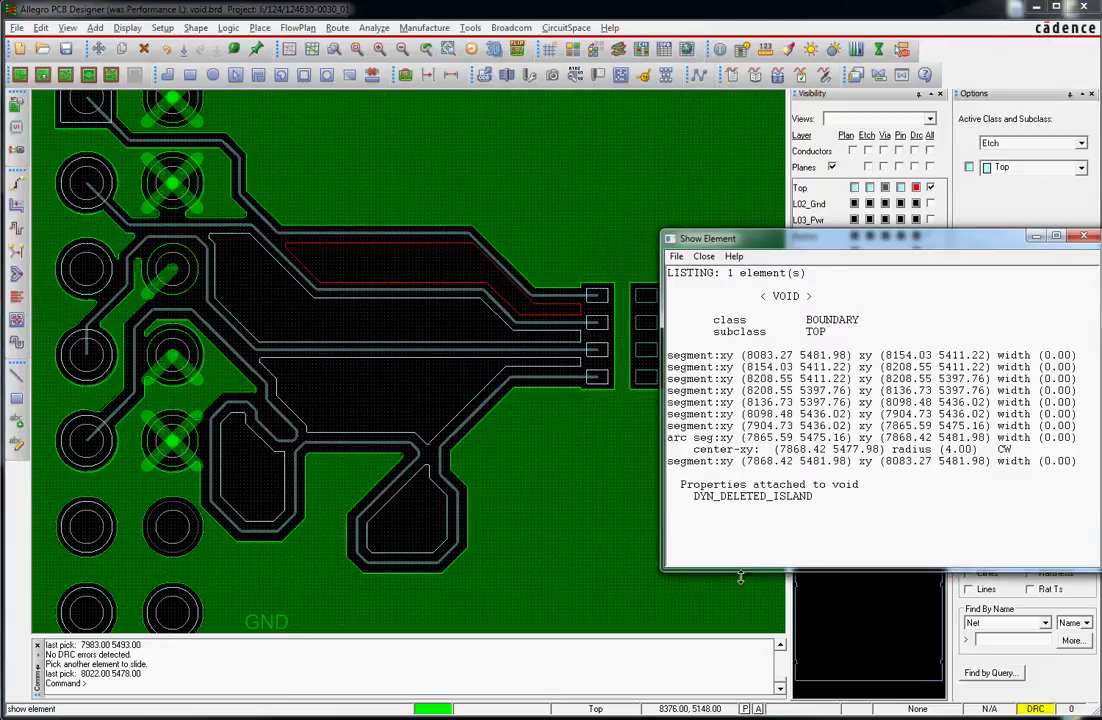
{"action": "left_click", "coordinate": [437, 490]}
{"action": "left_click", "coordinate": [677, 489]}
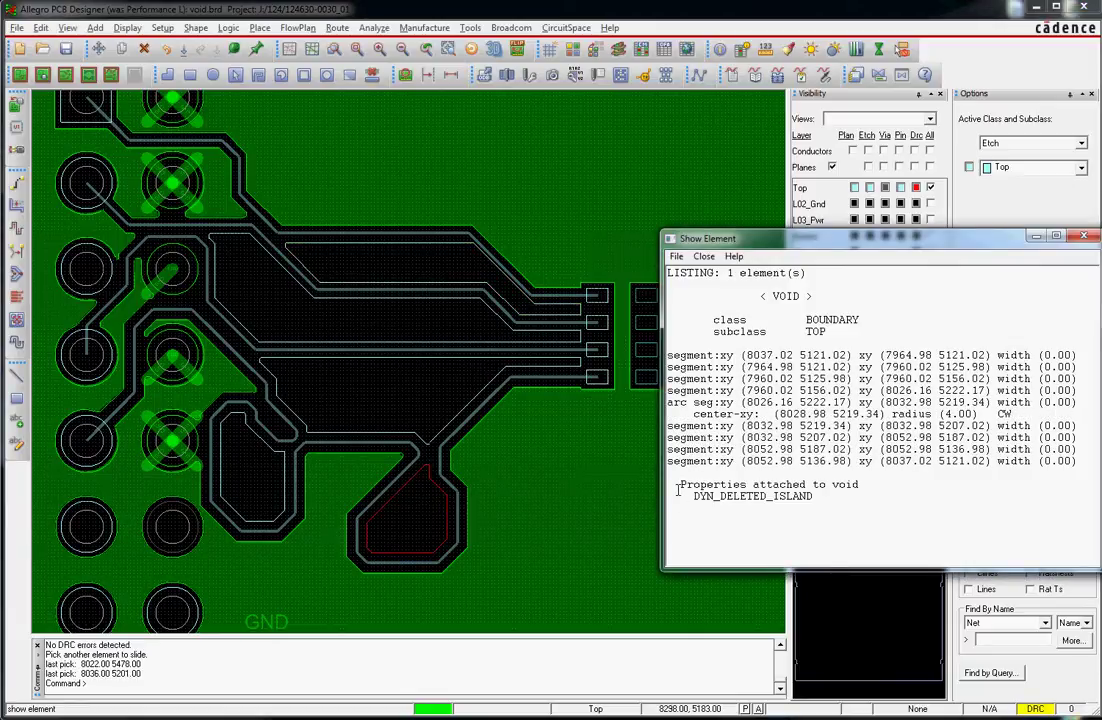
{"action": "left_click_drag", "start_coordinate": [677, 489], "coordinate": [898, 517]}
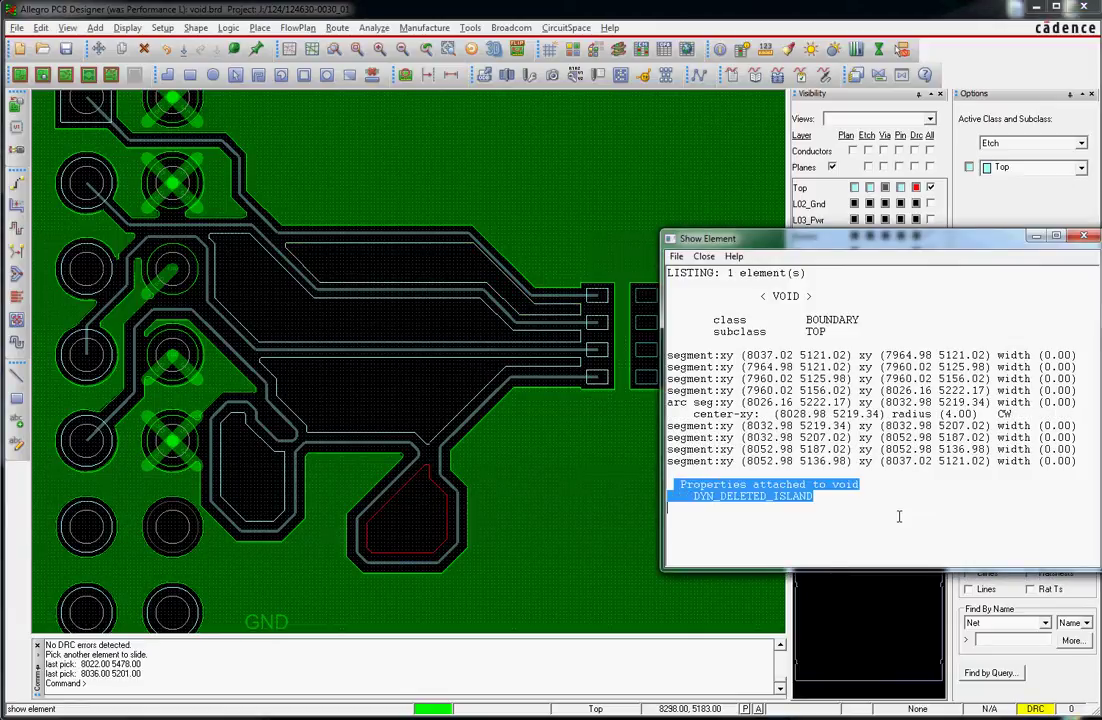
- Show details of the large upper, central and small left voids in turn
{"action": "left_click", "coordinate": [359, 304]}
{"action": "left_click", "coordinate": [772, 537]}
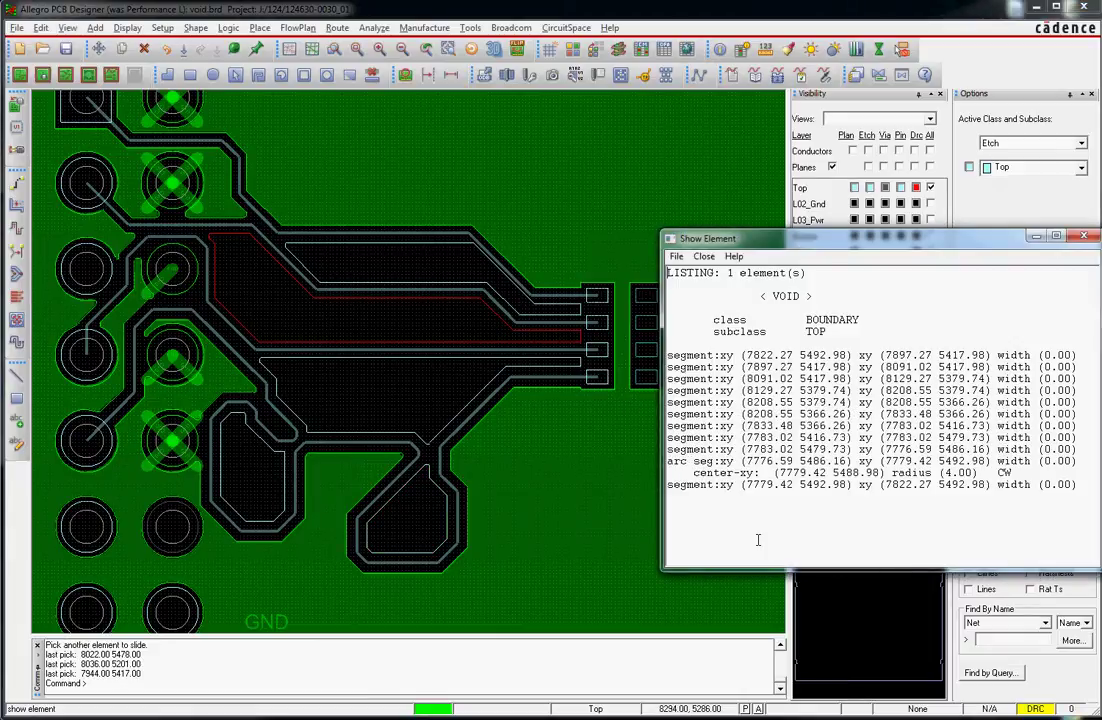
{"action": "left_click", "coordinate": [435, 364]}
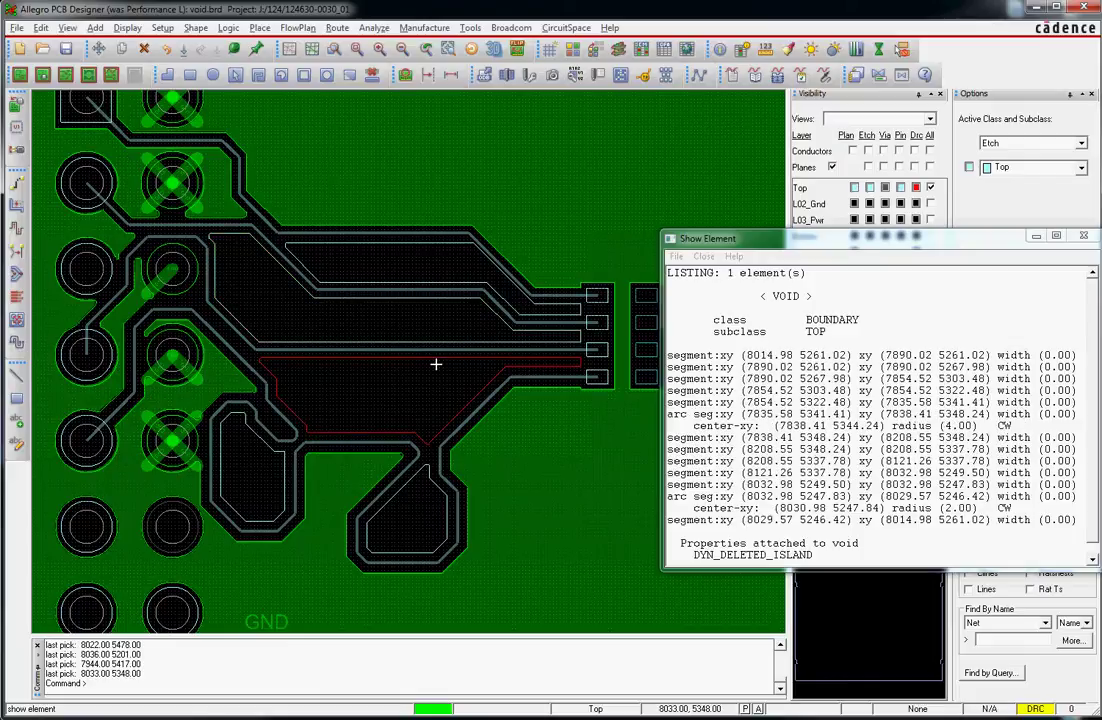
{"action": "left_click", "coordinate": [266, 445]}
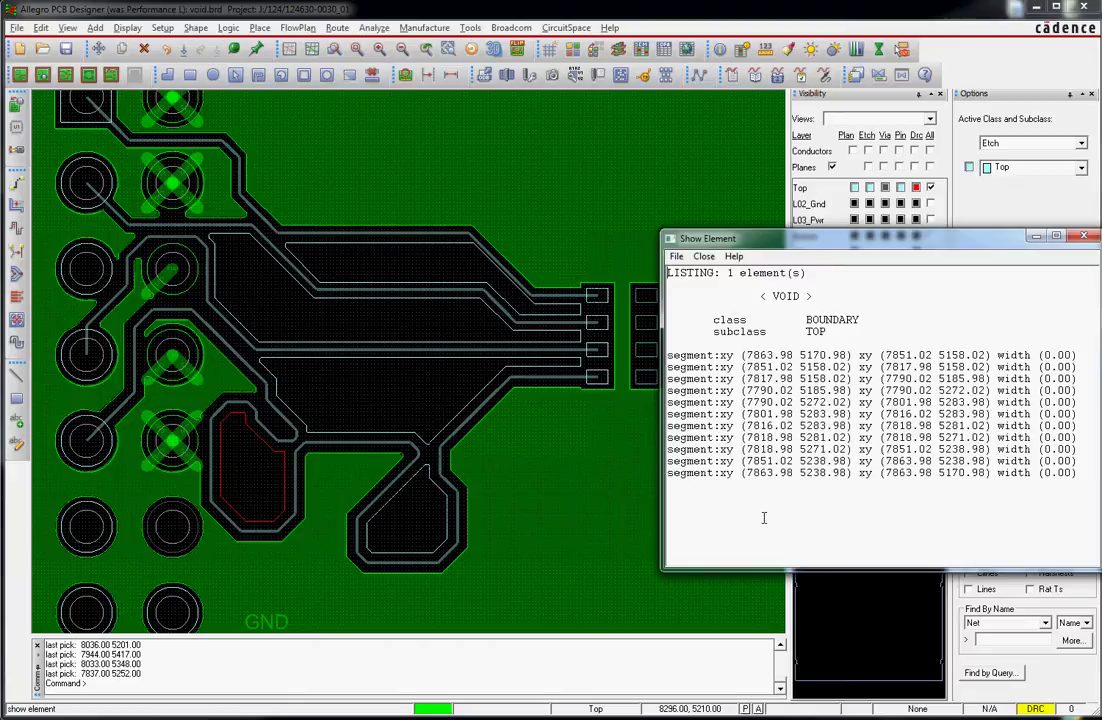
- Show the central void's details once more, then finish Show Element with Done
{"action": "left_click", "coordinate": [413, 364]}
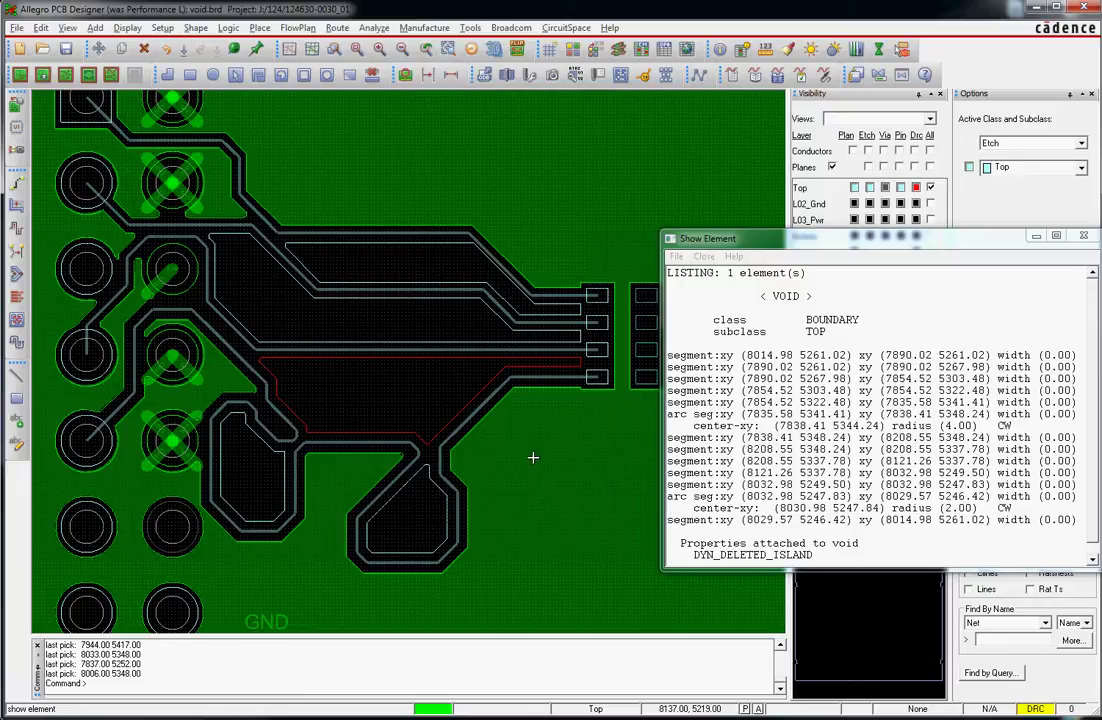
{"action": "right_click", "coordinate": [542, 446]}
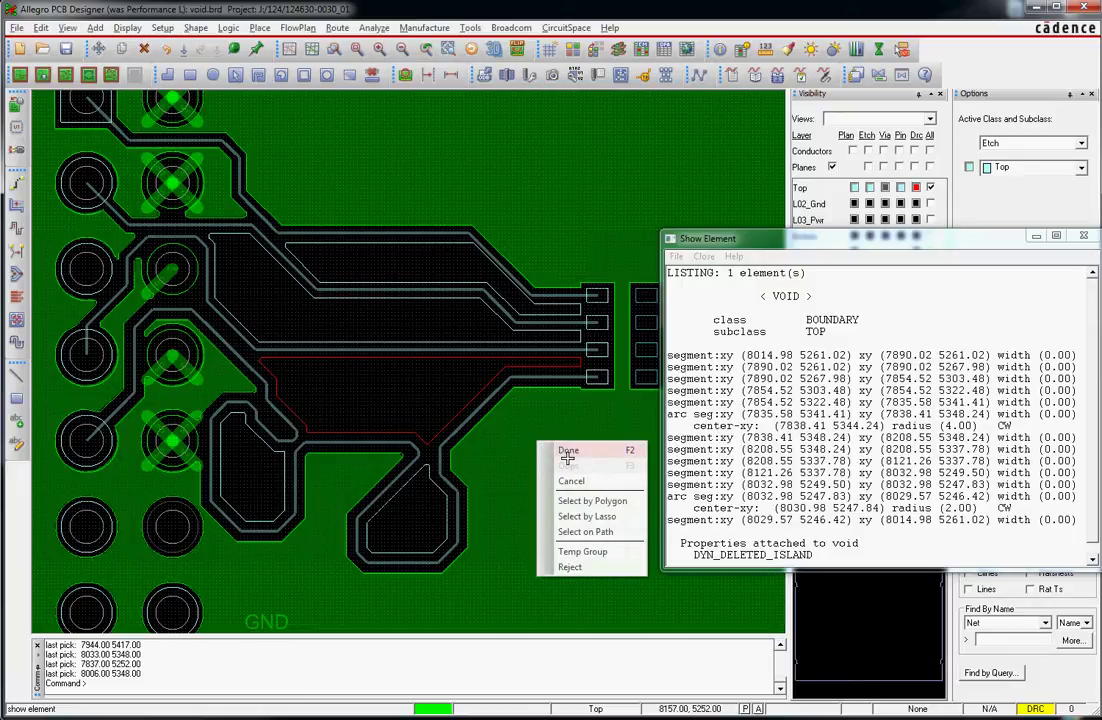
{"action": "left_click", "coordinate": [500, 387]}
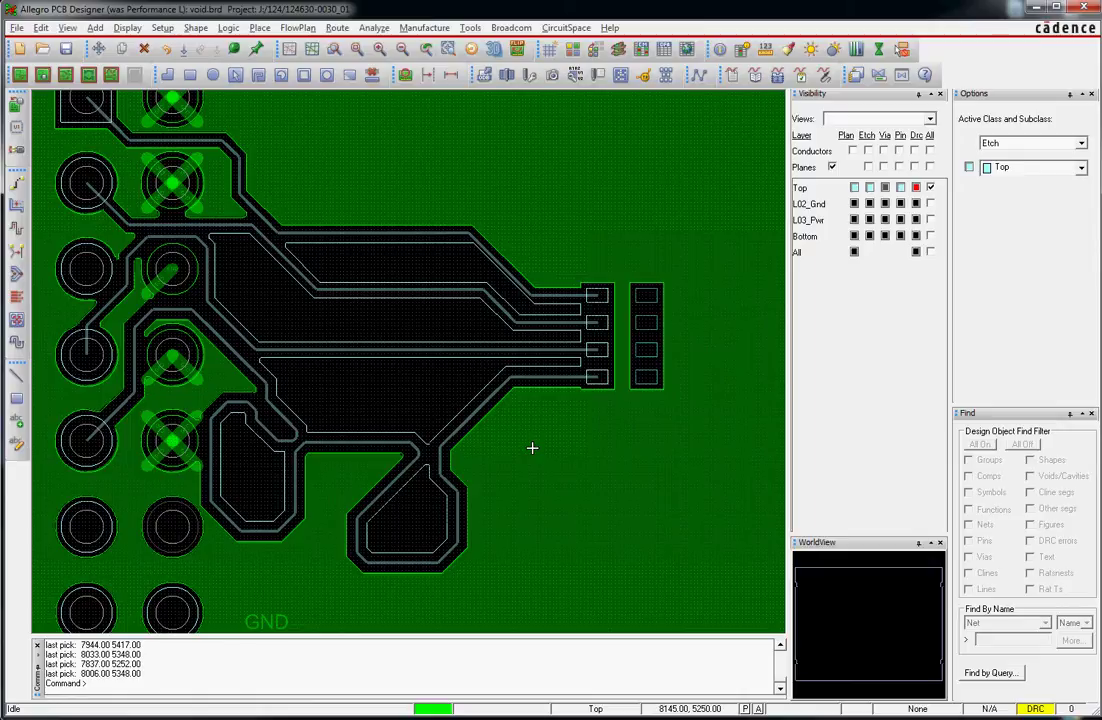